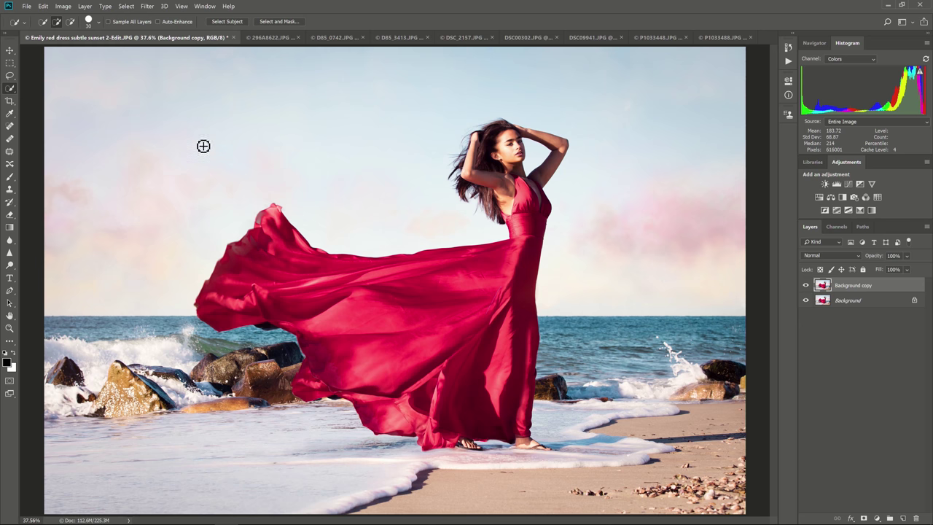
Select the woman with Select Subject, turn it into a layer mask, and preview the cut-out.
left_click(127, 6)
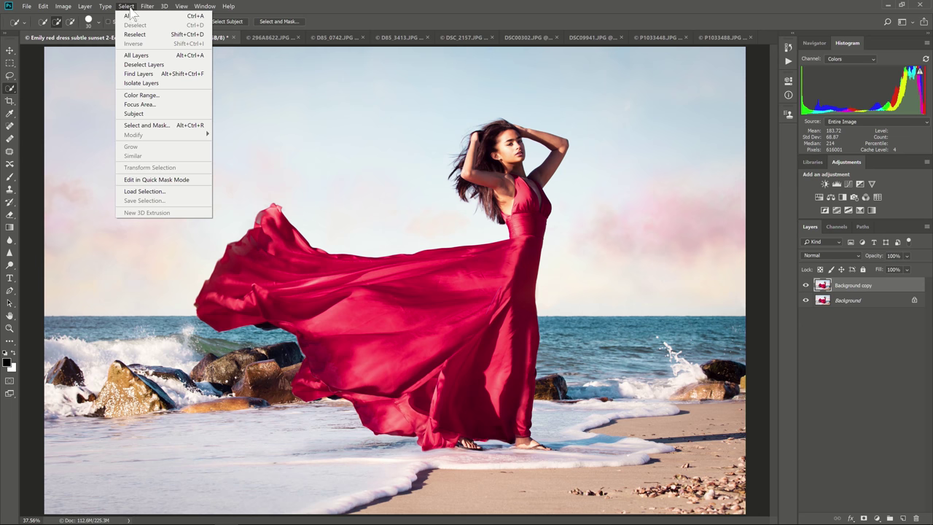
left_click(194, 115)
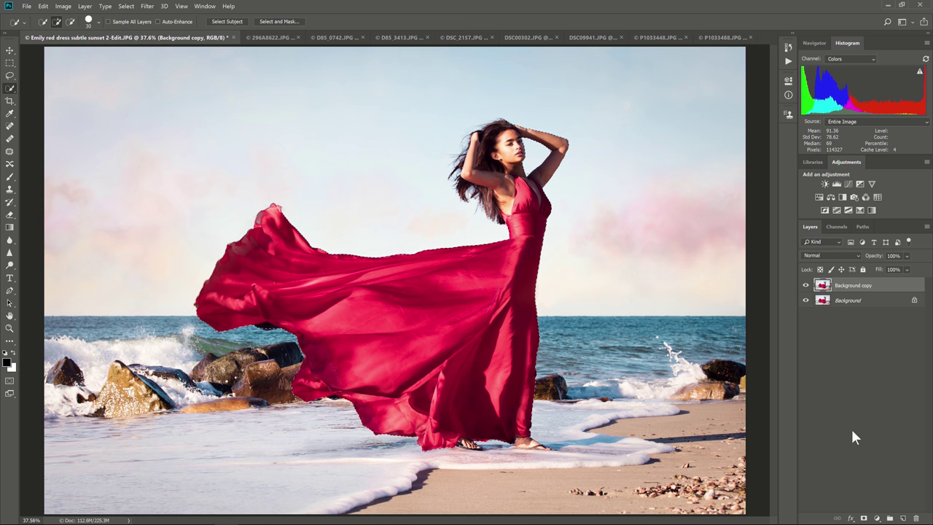
left_click(862, 518)
left_click(806, 300)
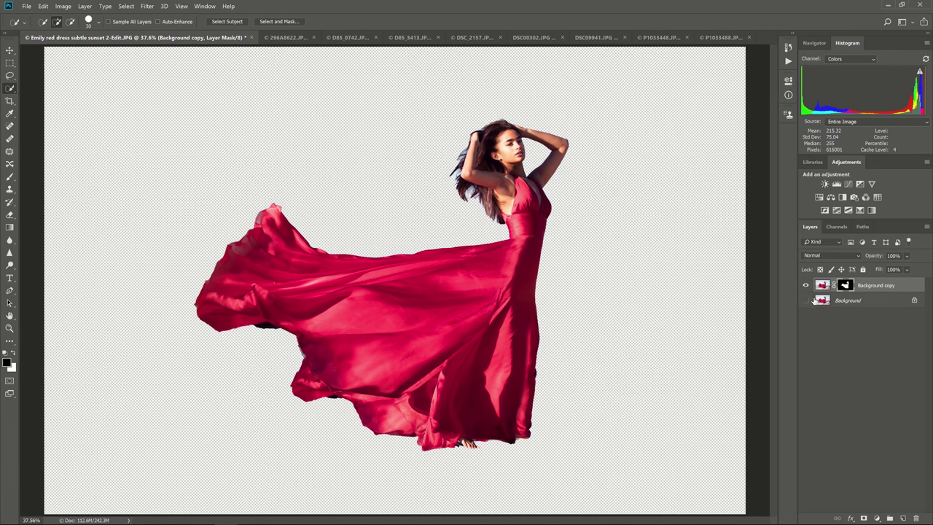
left_click(806, 300)
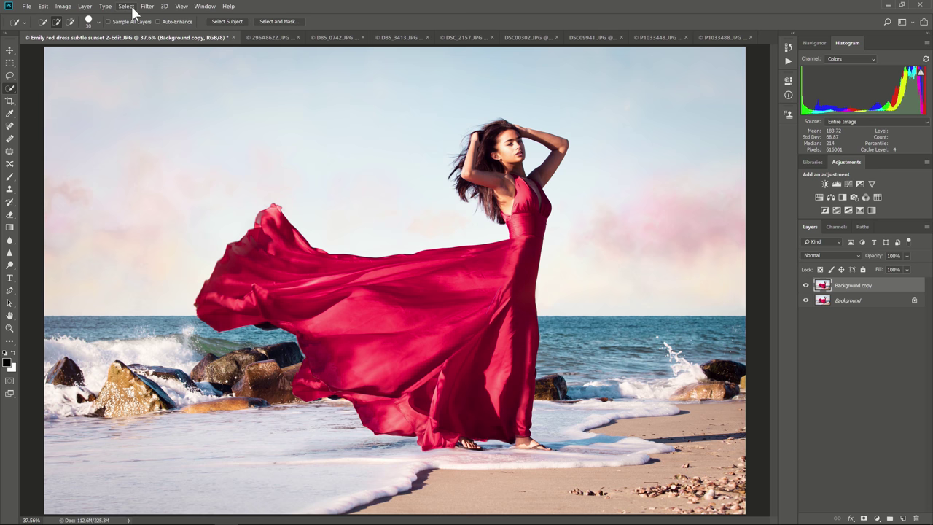
In Select and Mask, auto-select the woman with Select Subject.
left_click(127, 7)
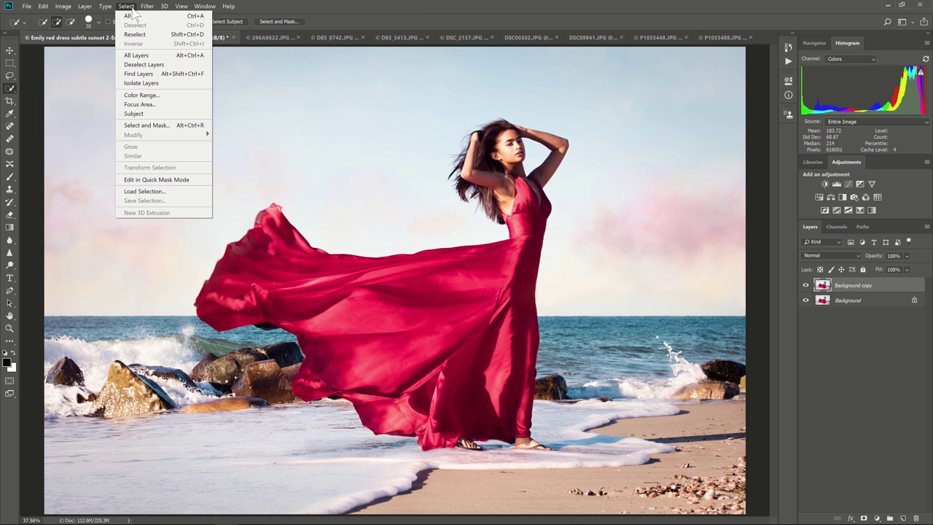
left_click(192, 127)
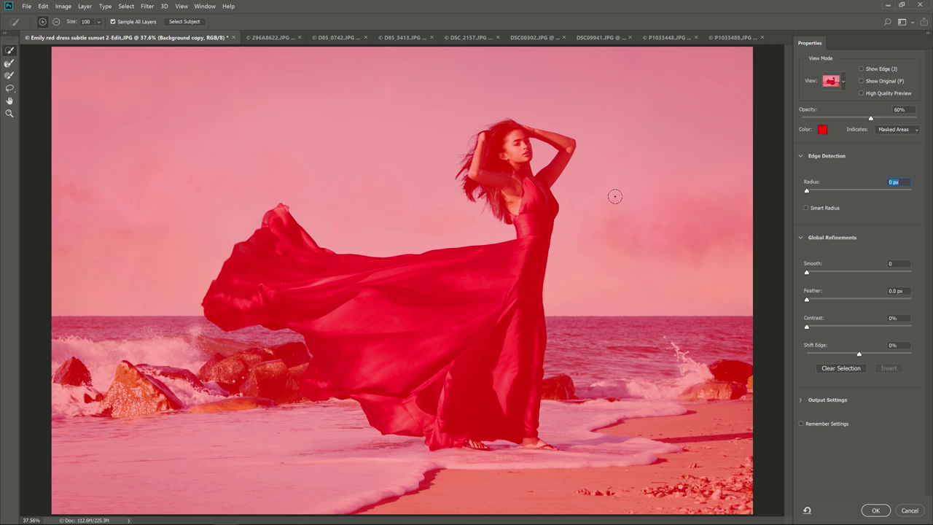
left_click(194, 25)
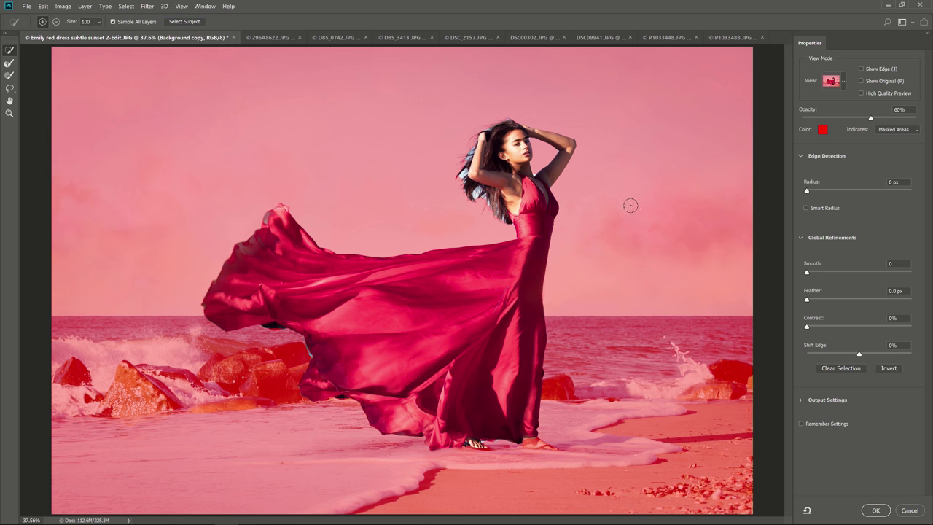
Zoom to 400% and, with a smaller brush, remove the sky patch between neck and arm.
key("ctrl+plus")
key("ctrl+plus")
key("ctrl+plus")
key("ctrl+plus")
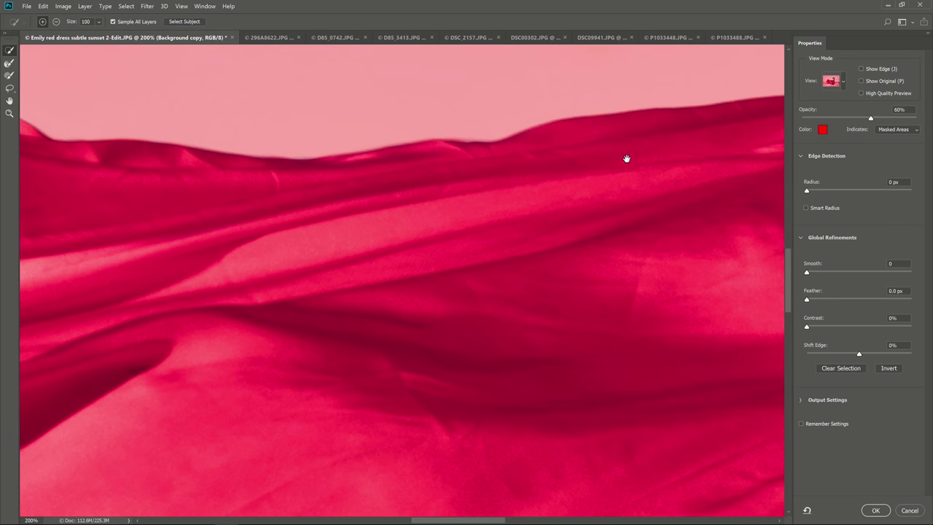
left_click_drag(626, 159, 193, 374)
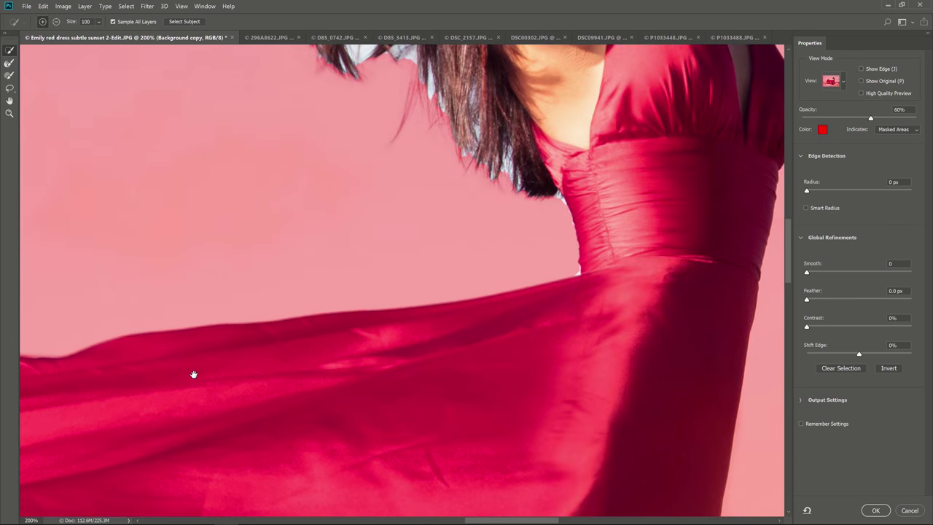
left_click_drag(620, 226, 413, 371)
left_click_drag(513, 264, 514, 362)
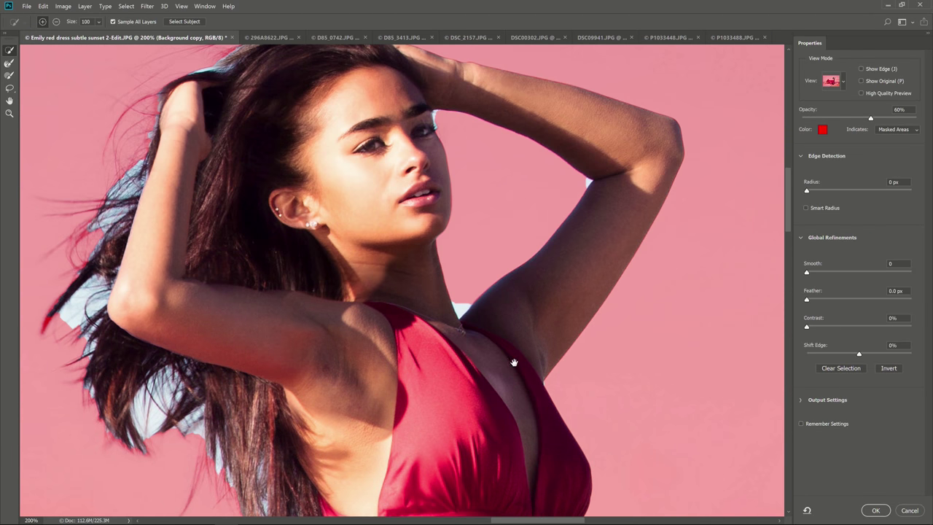
key("ctrl+plus")
key("ctrl+plus")
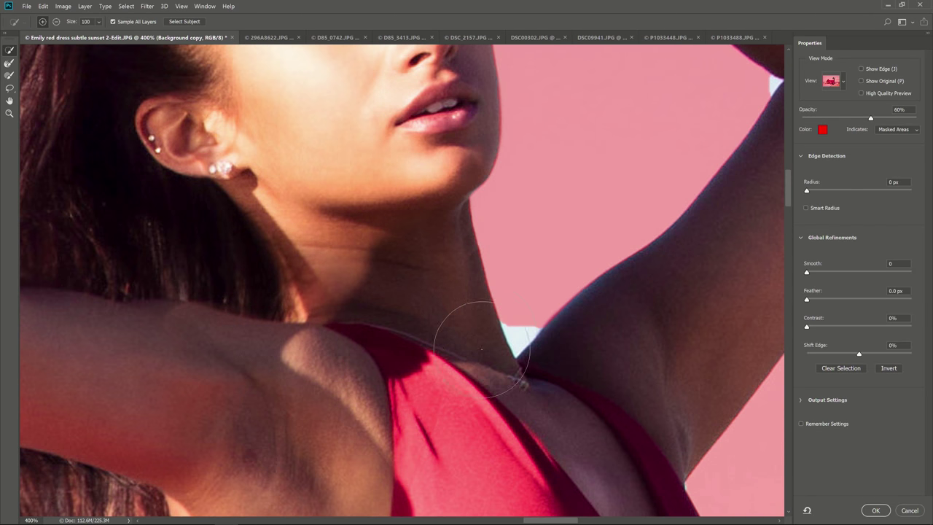
key("bracketleft")
key("bracketleft")
key("bracketleft")
key("bracketleft")
key("bracketleft")
key("bracketleft")
left_click_drag(511, 316, 514, 333)
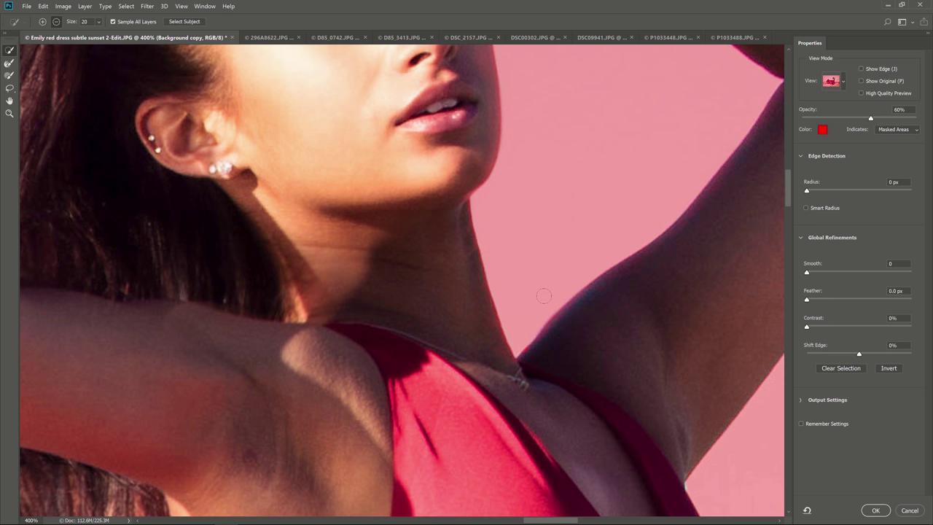
Paint the sky gaps in the hair out of the selection, then zoom back to 100%.
left_click_drag(646, 187, 566, 425)
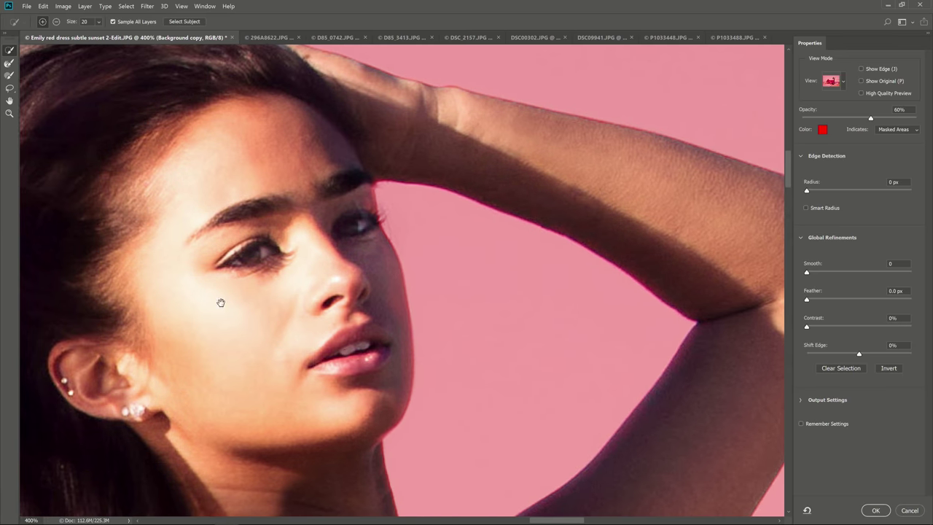
left_click_drag(220, 302, 530, 252)
left_click_drag(416, 317, 522, 239)
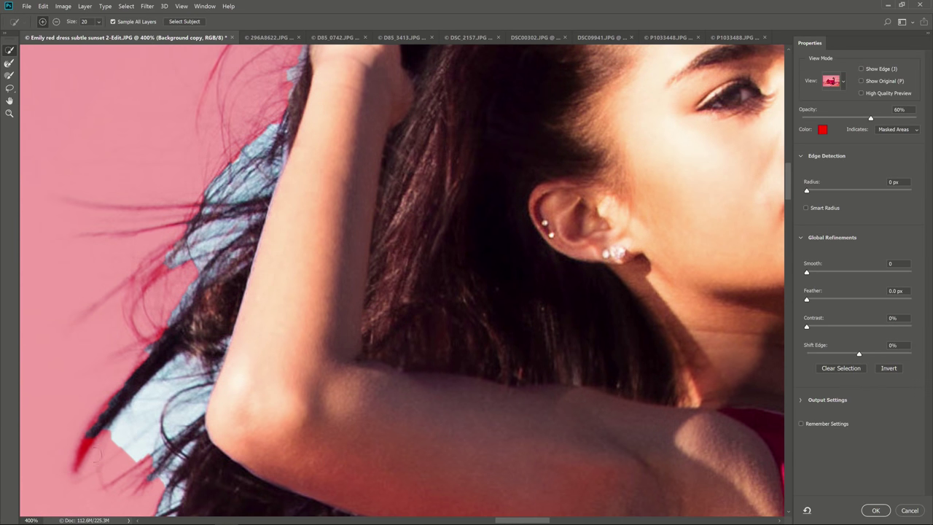
mouse_move(116, 435)
left_mouse_down()
mouse_move(151, 406)
mouse_move(121, 446)
mouse_move(143, 449)
mouse_move(157, 392)
left_mouse_up()
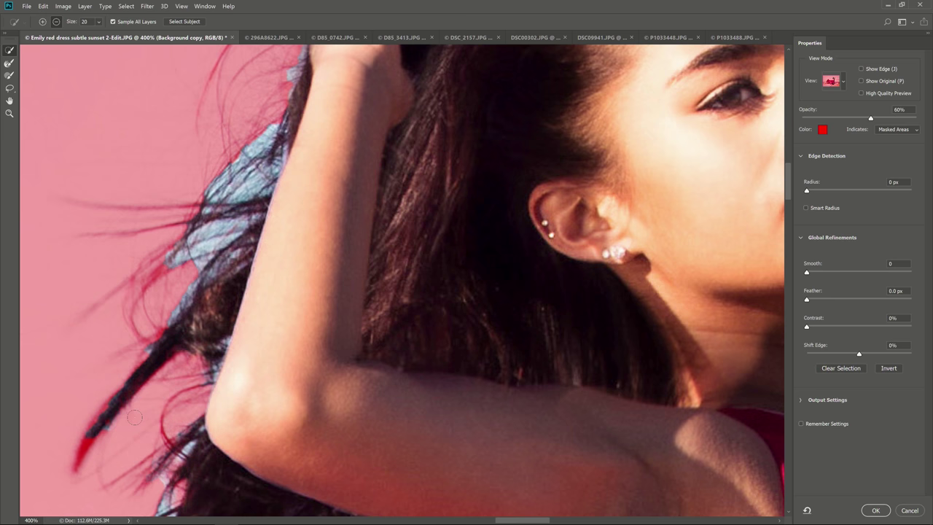
key("ctrl+minus")
key("ctrl+minus")
key("ctrl+minus")
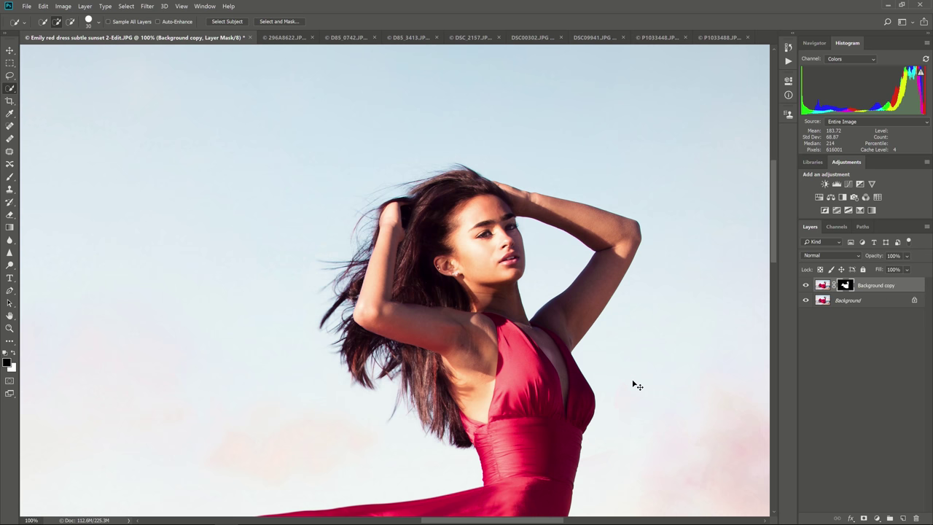
Re-run Select Subject on the woman, hide the Background layer, then switch to 296A8622.JPG.
left_click_drag(634, 385, 620, 385)
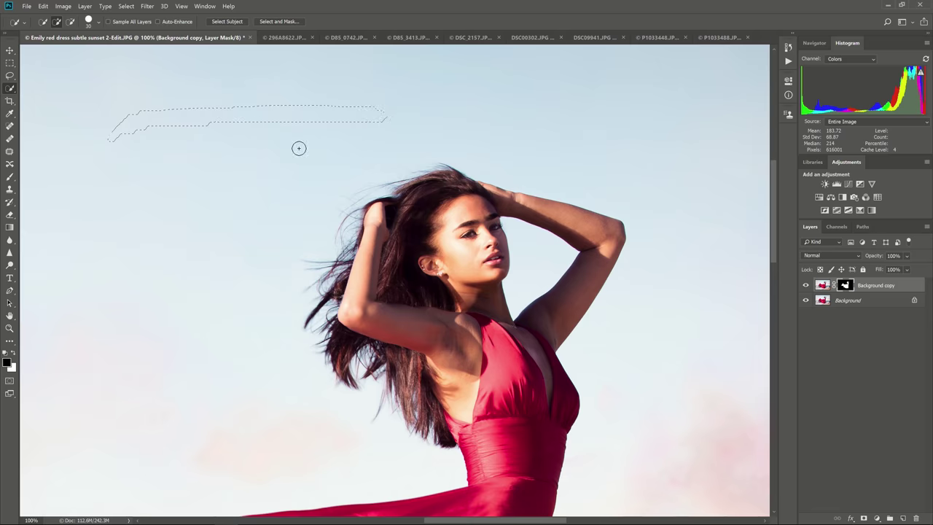
mouse_move(298, 148)
left_mouse_down()
mouse_move(287, 187)
mouse_move(322, 187)
mouse_move(321, 90)
left_mouse_up()
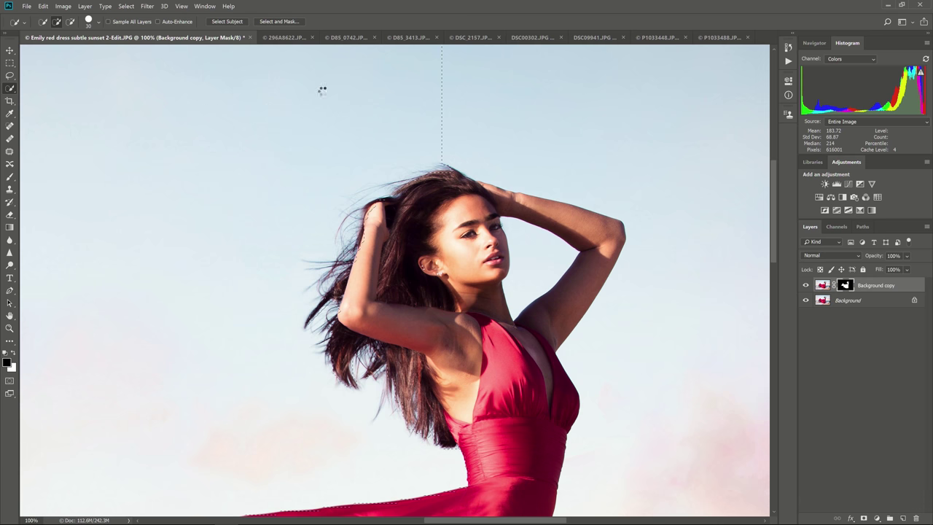
left_click(229, 21)
left_click(489, 208)
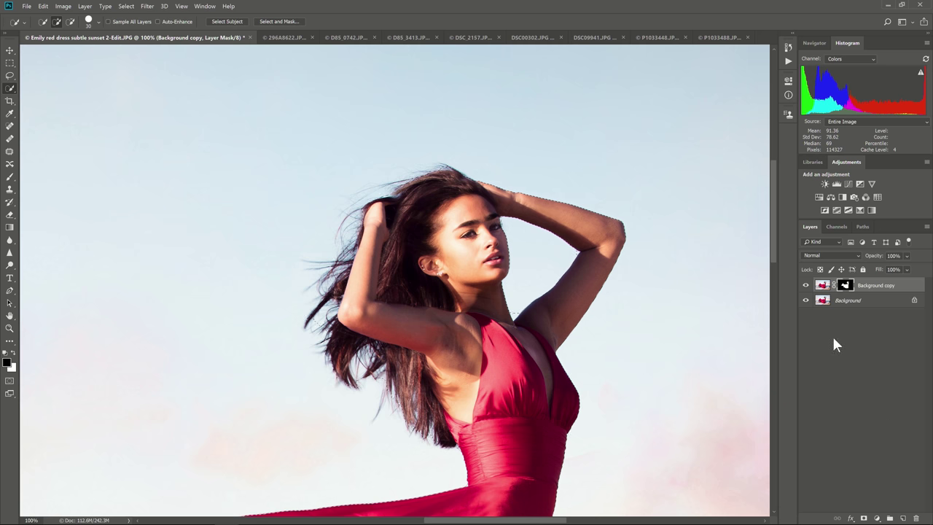
left_click(806, 299)
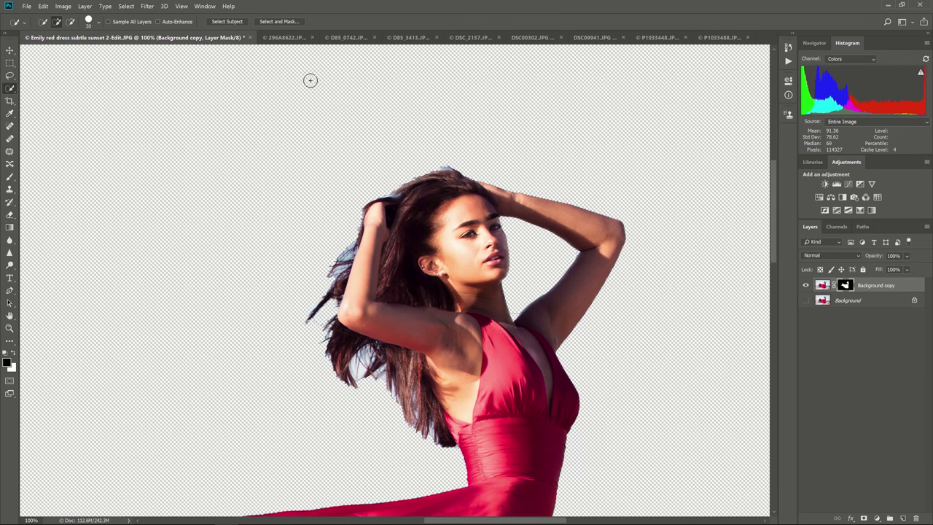
left_click(291, 37)
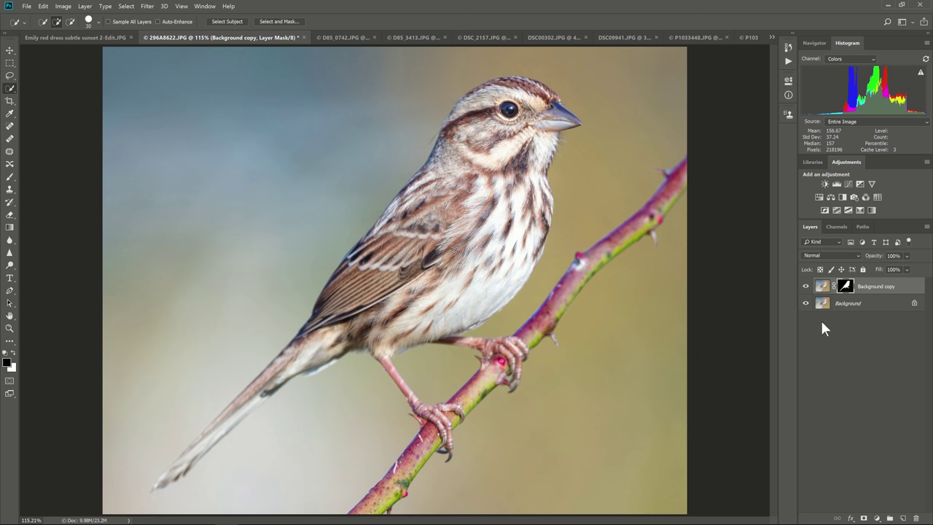
Toggle the Background layer to compare the sparrow cut-out against its original backdrop.
left_click(806, 304)
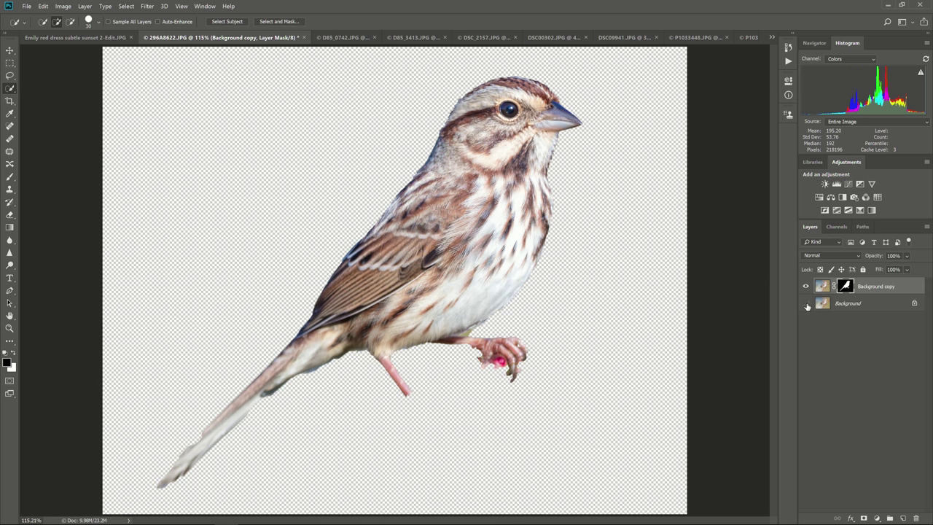
left_click(806, 303)
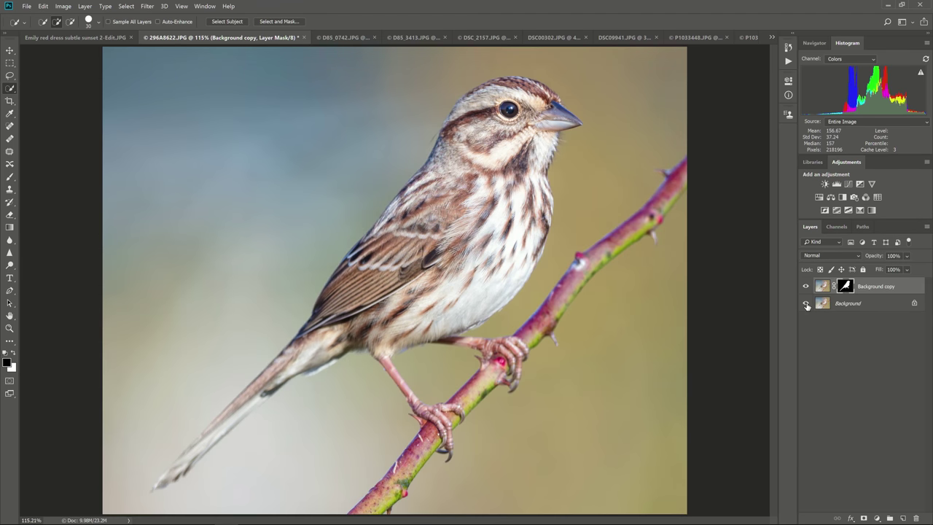
left_click(806, 303)
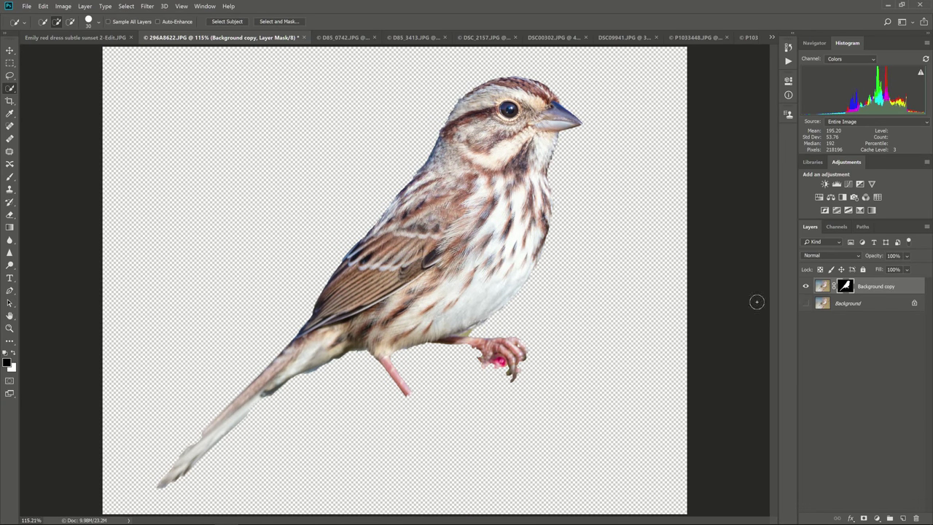
left_click(805, 303)
left_click(805, 304)
At 400% on the sparrow's head, compare the mask with and without backdrop, then open D85_0742.JPG.
key("ctrl+plus")
key("ctrl+plus")
key("ctrl+plus")
left_click_drag(720, 136, 722, 379)
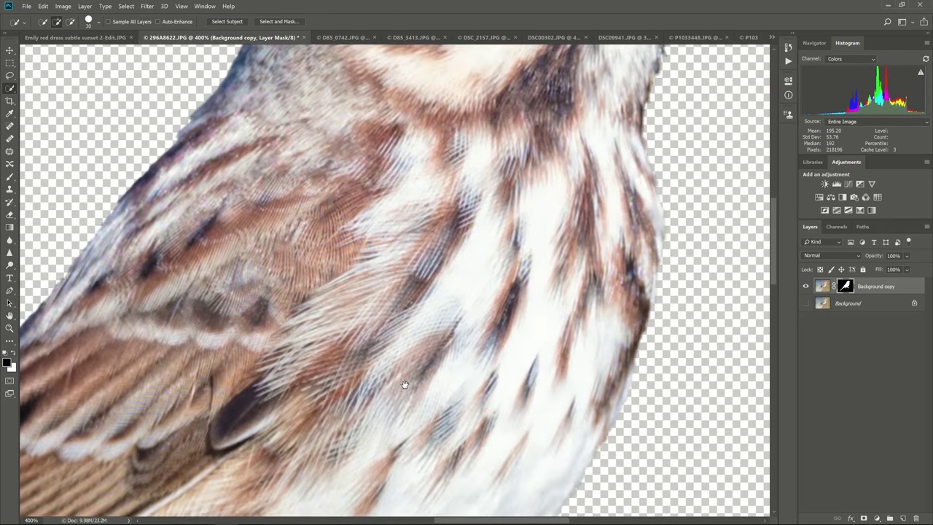
left_click_drag(510, 88, 576, 165)
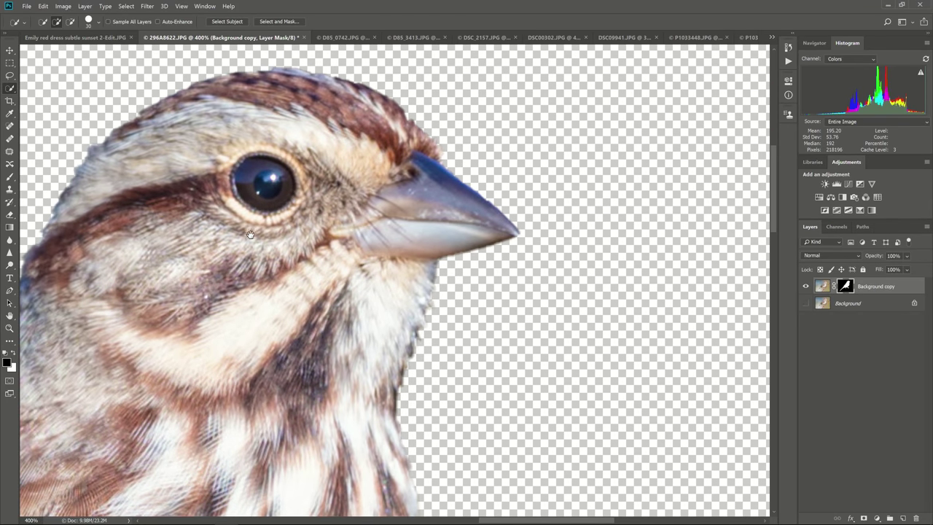
left_click_drag(250, 235, 394, 245)
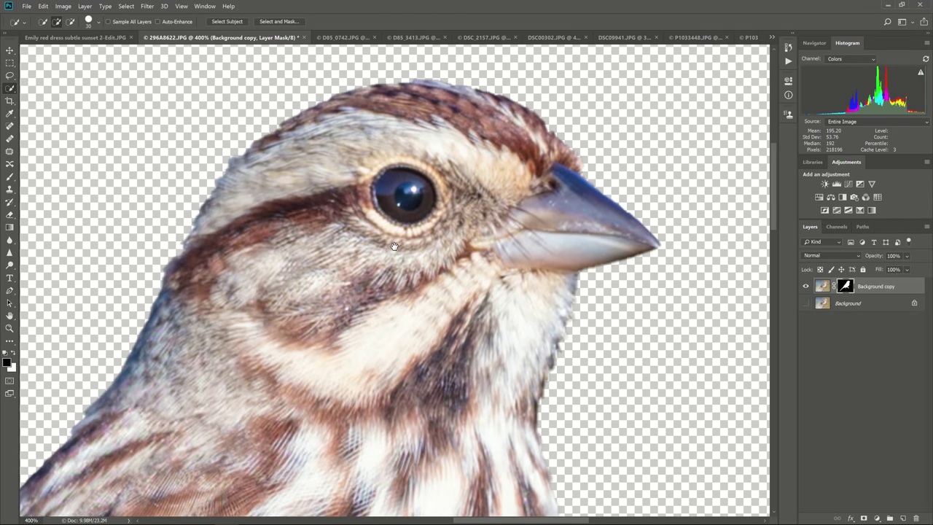
left_click(806, 304)
left_click(806, 304)
left_click(805, 303)
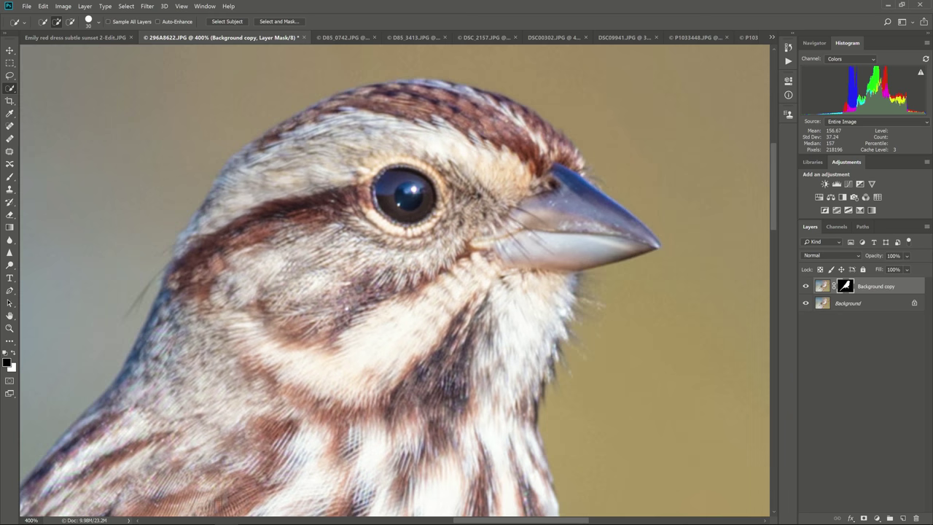
left_click(806, 304)
left_click(806, 304)
left_click(805, 304)
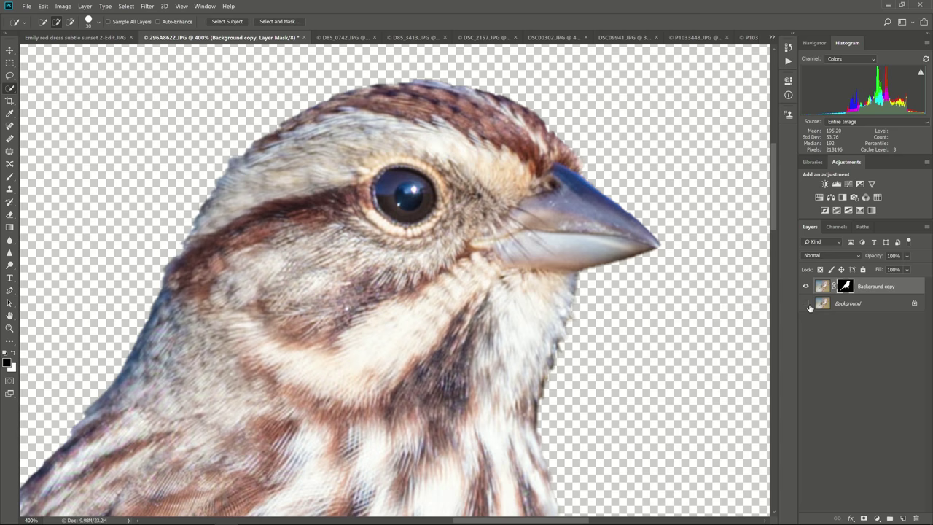
left_click(806, 304)
left_click(334, 38)
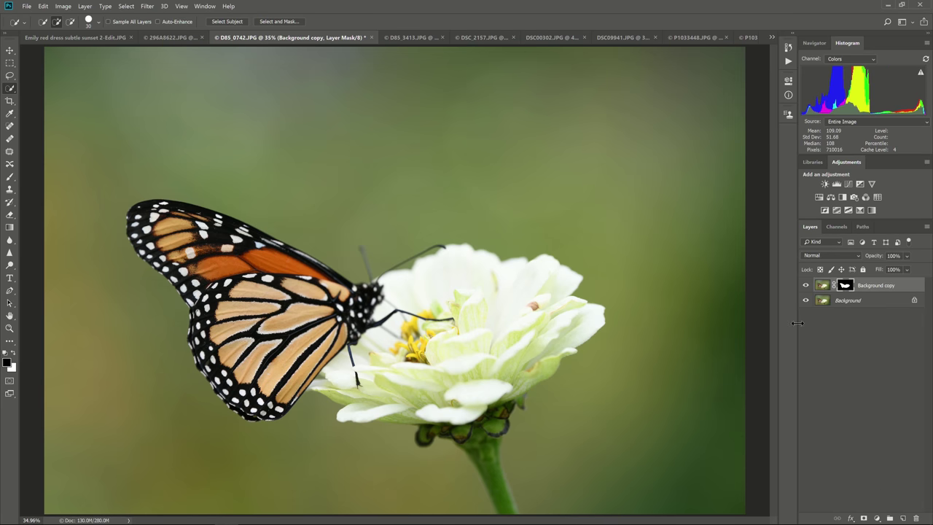
Hide the Background layers in D85_0742 and D85_3413, zooming on the eagle's wingtip, then open DSC_2157.JPG.
left_click(804, 302)
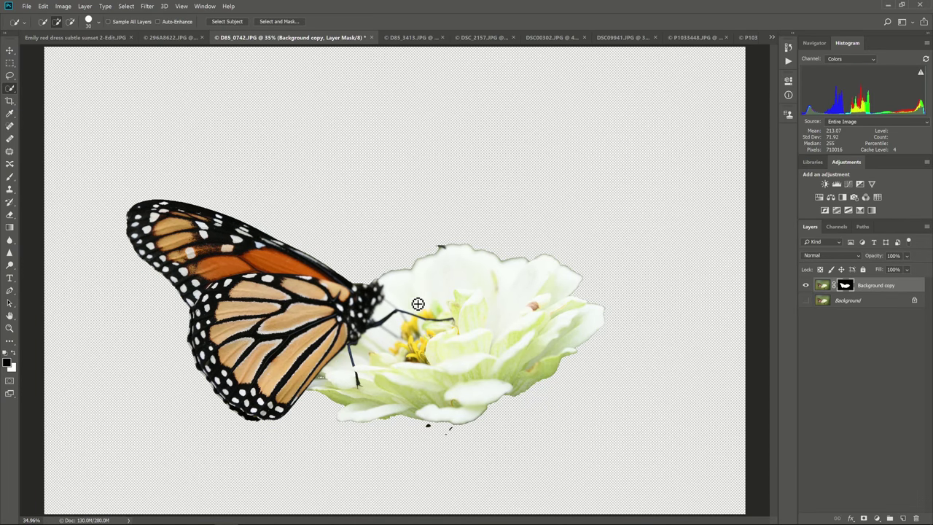
left_click(410, 37)
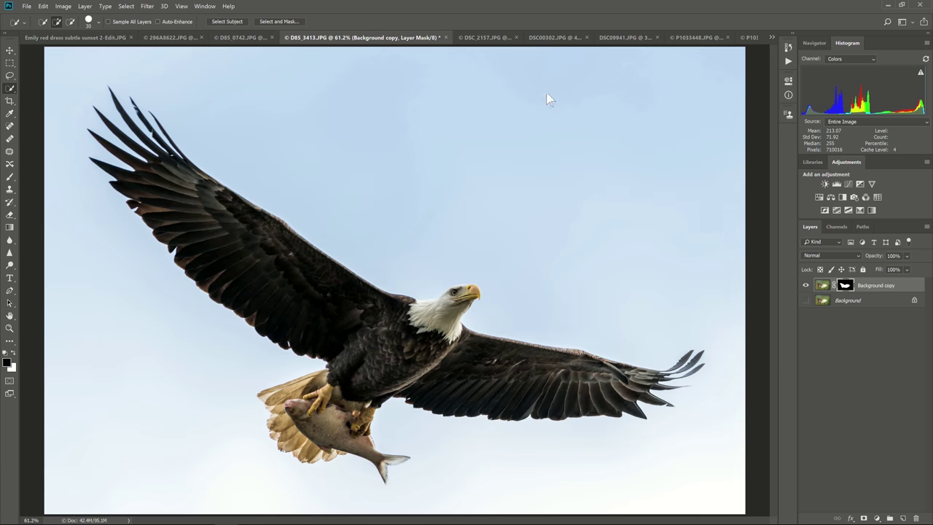
left_click(806, 302)
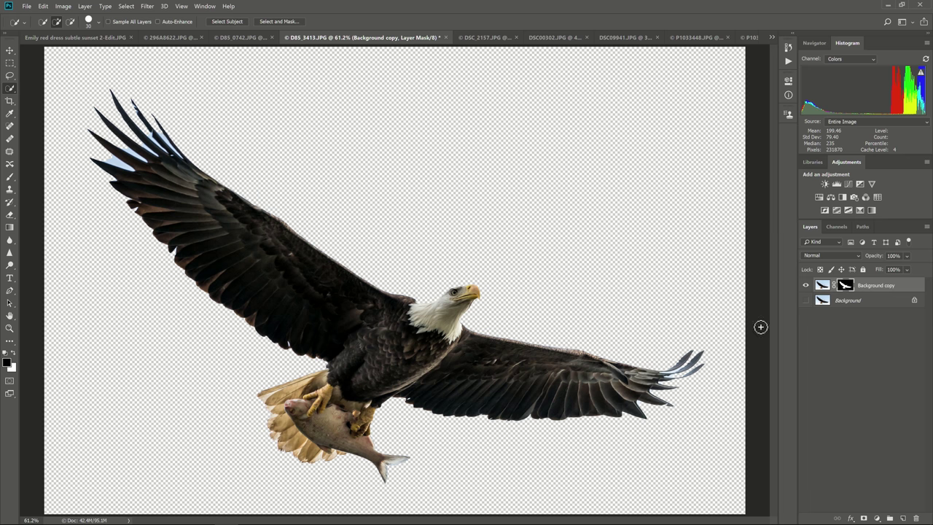
key("ctrl+plus")
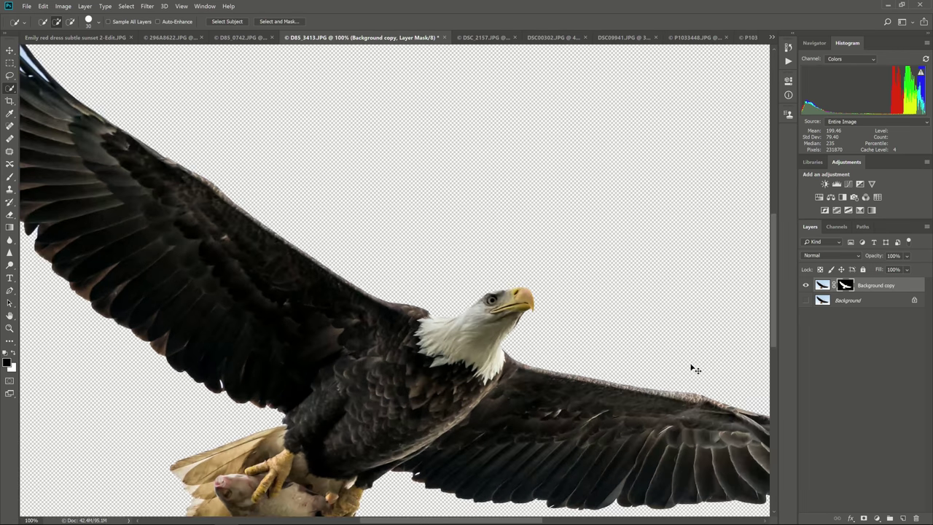
left_click_drag(298, 236, 427, 180)
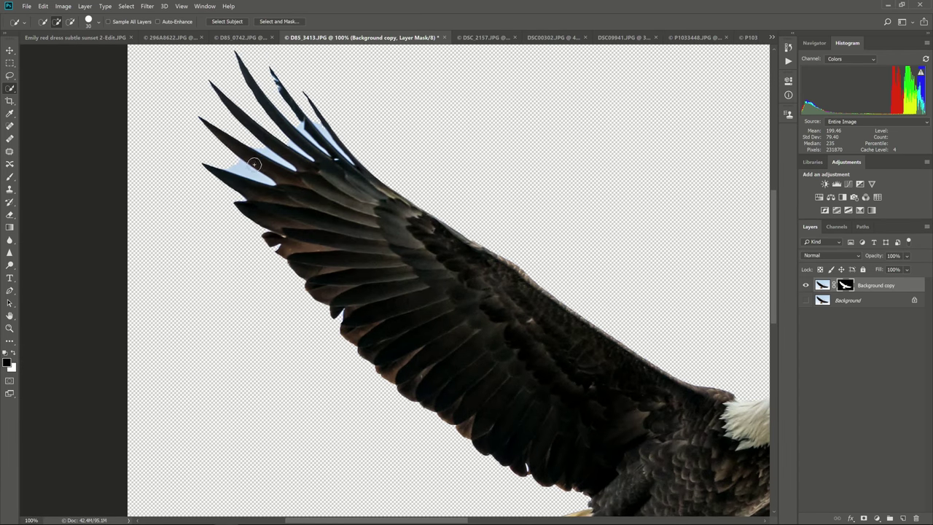
left_click(484, 38)
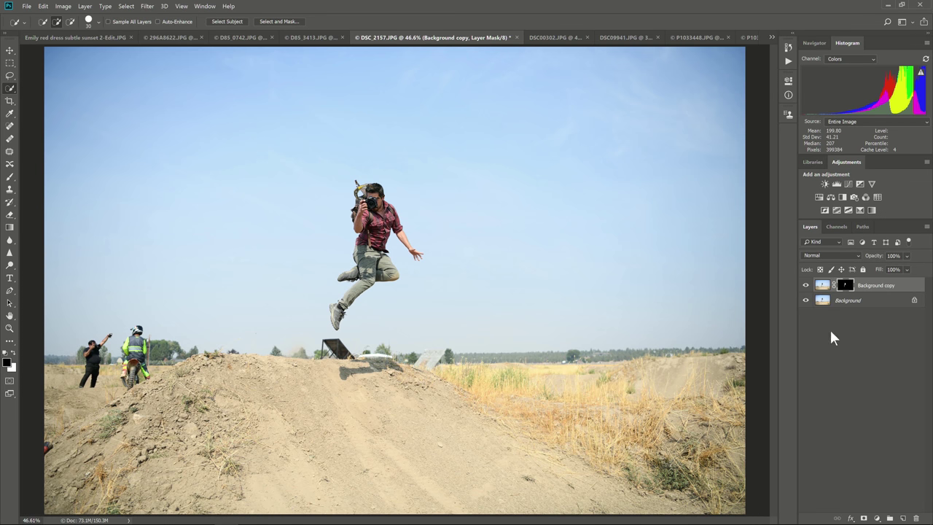
Hide the DSC_2157.JPG Background layer, then zoom in and pan from feet to head checking edges.
left_click(805, 299)
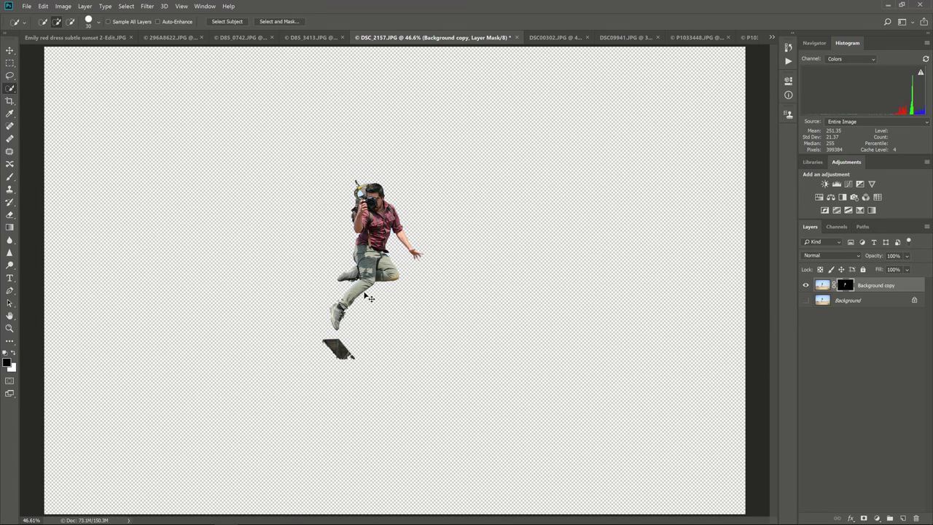
scroll(394, 280, "up", 4)
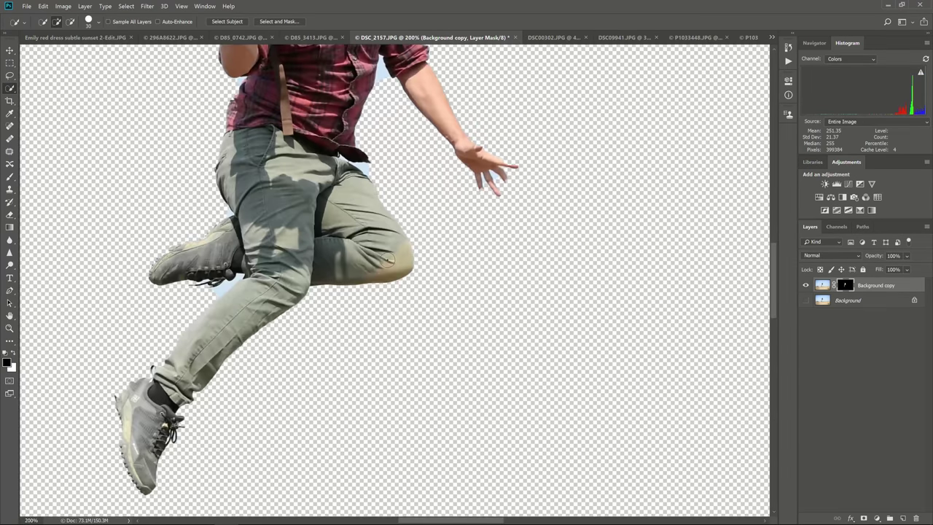
left_click_drag(295, 353, 359, 189)
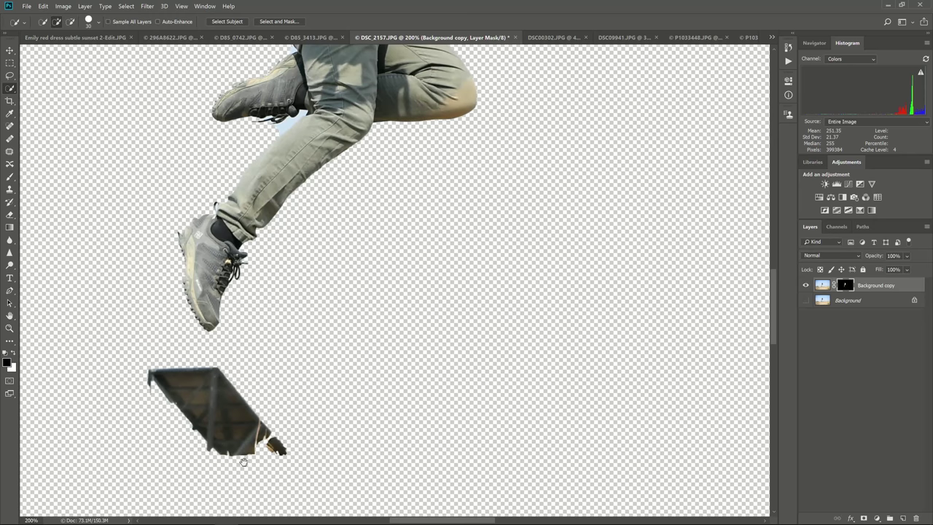
left_click_drag(383, 136, 396, 313)
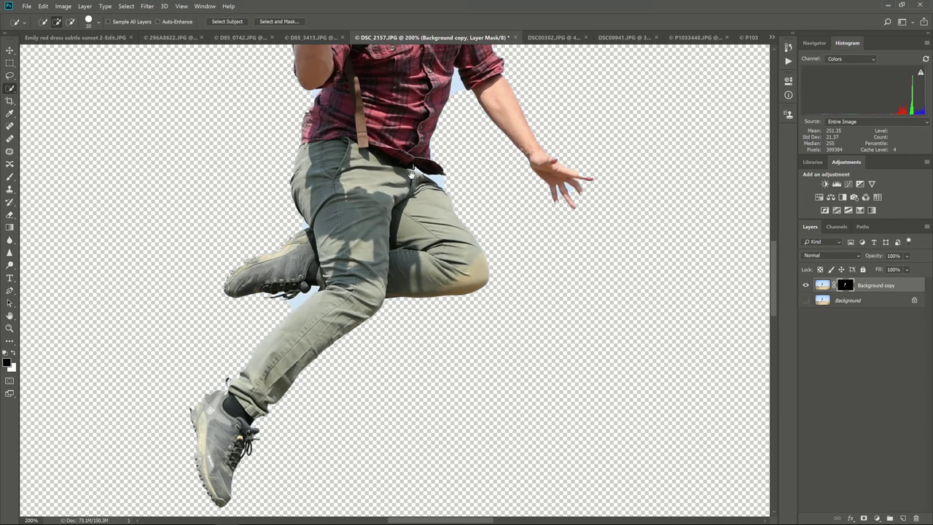
left_click_drag(403, 180, 405, 253)
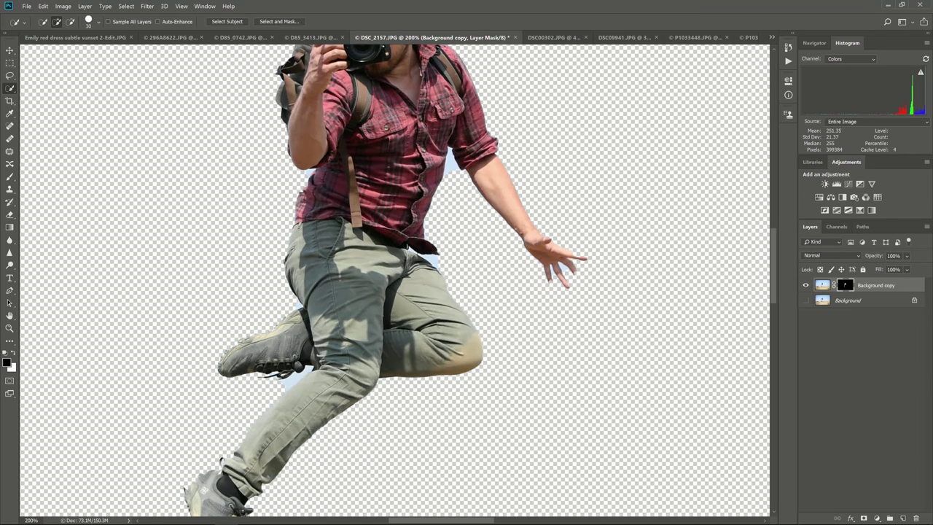
left_click_drag(459, 152, 452, 249)
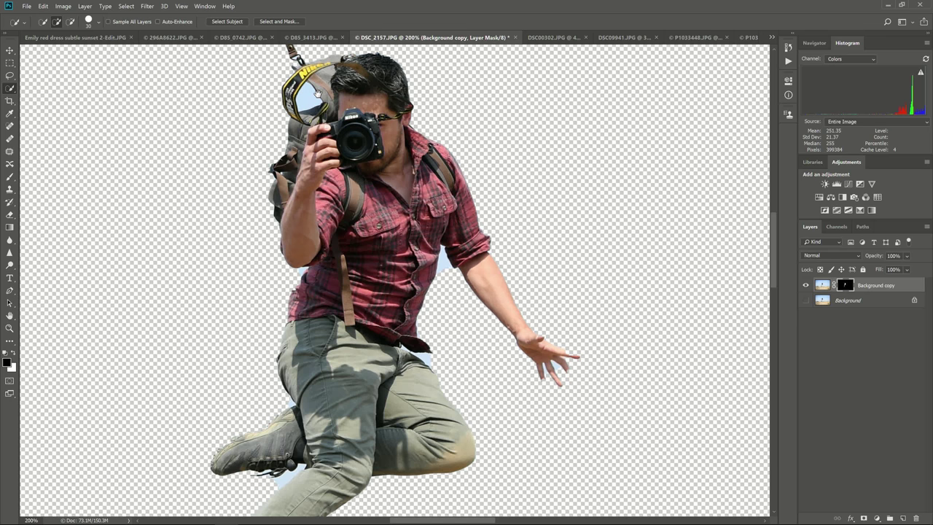
Open DSC00302.JPG and toggle its Background layer to compare the champagne portrait cut-out.
left_click(557, 38)
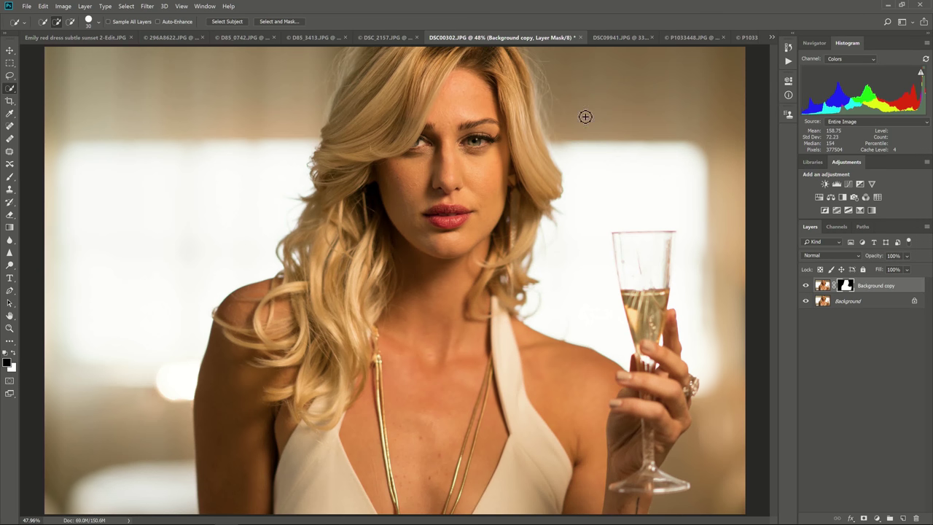
left_click(806, 301)
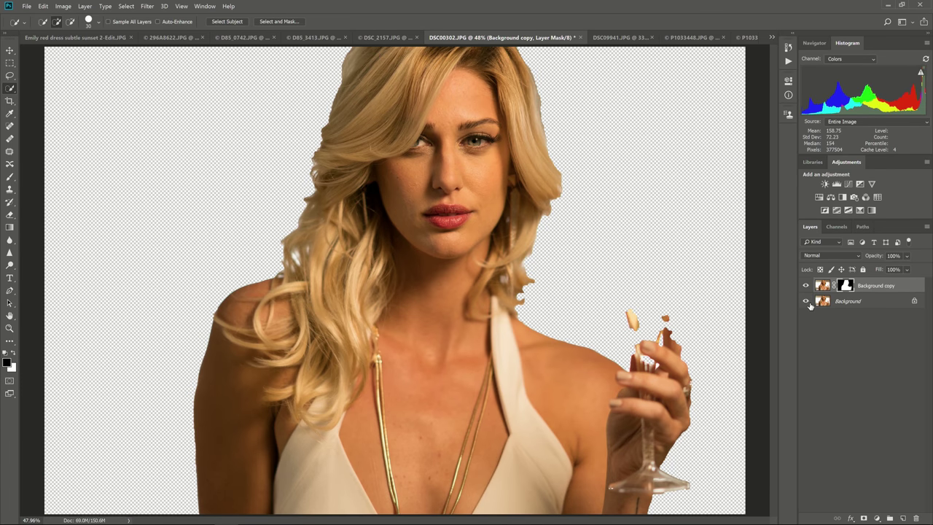
left_click(806, 301)
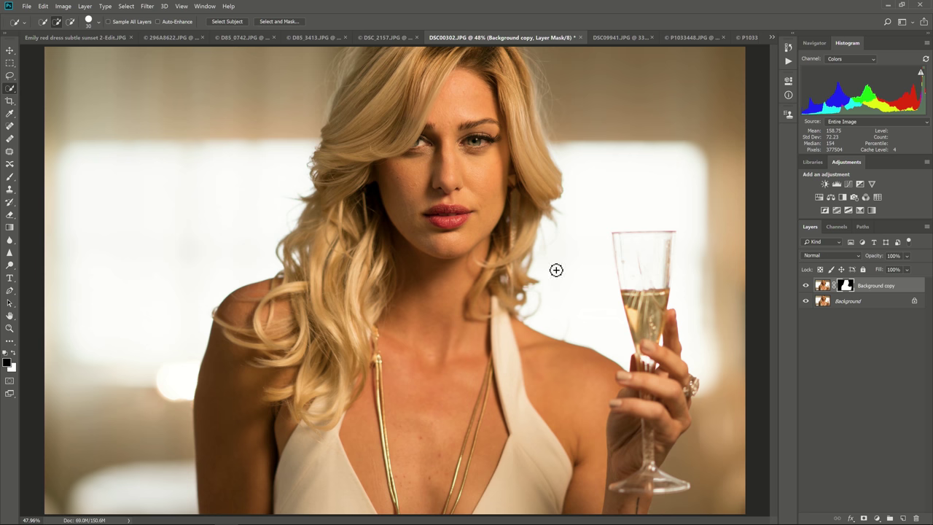
left_click(806, 302)
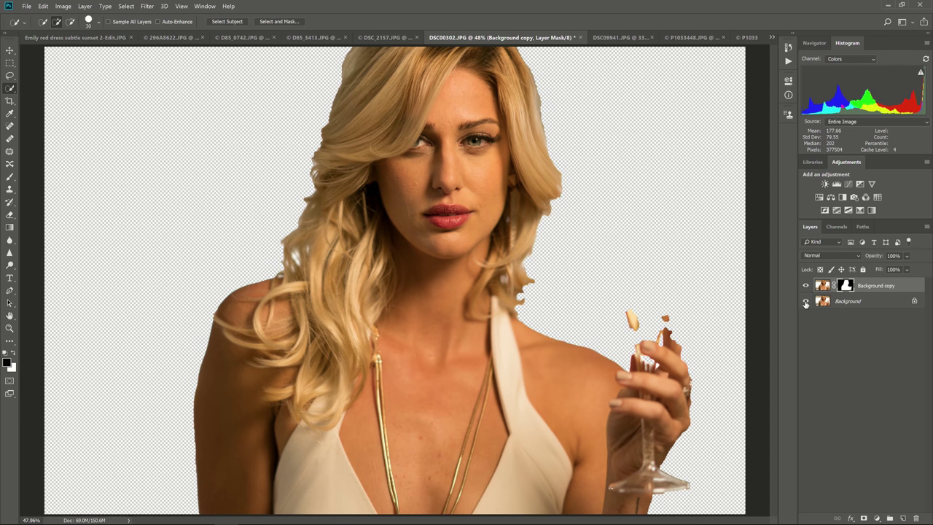
left_click(805, 302)
left_click(805, 302)
left_click(805, 303)
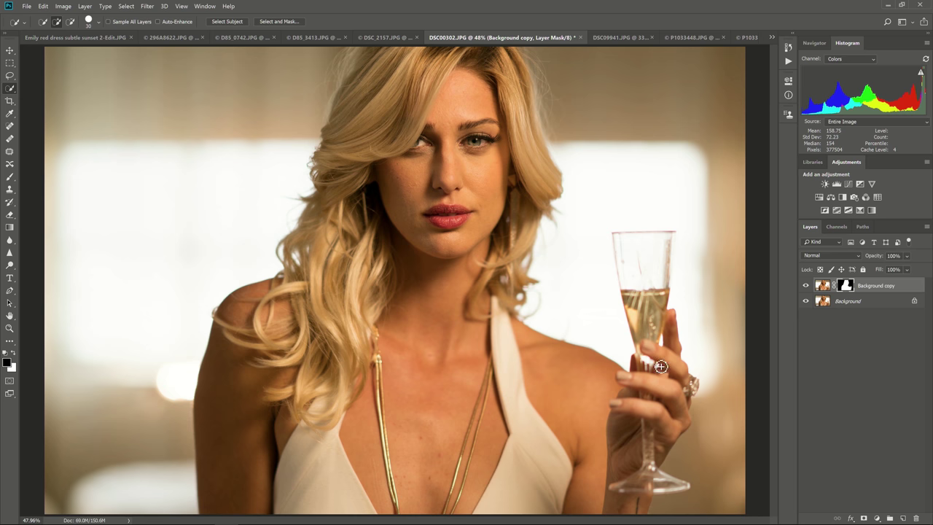
Compare the cut-out against the room background a few more times, then open DSC09941.JPG.
left_click(806, 301)
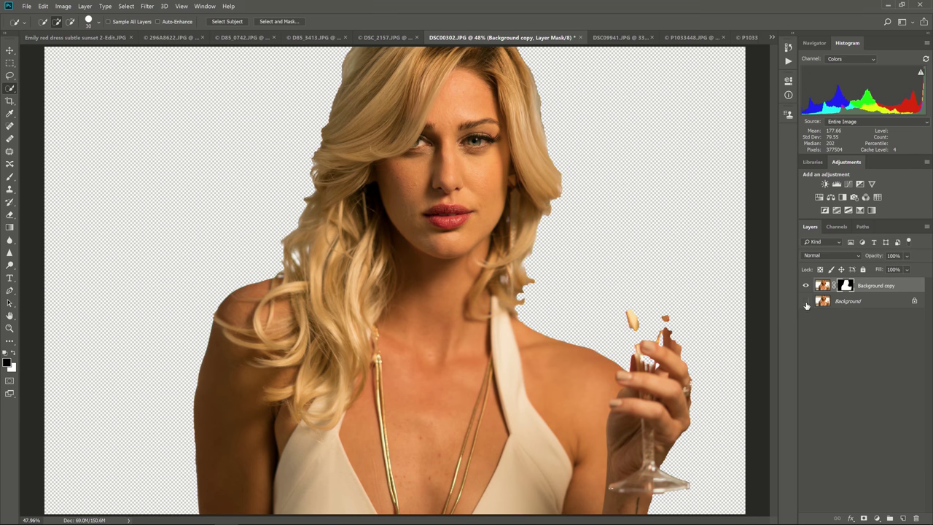
left_click(806, 301)
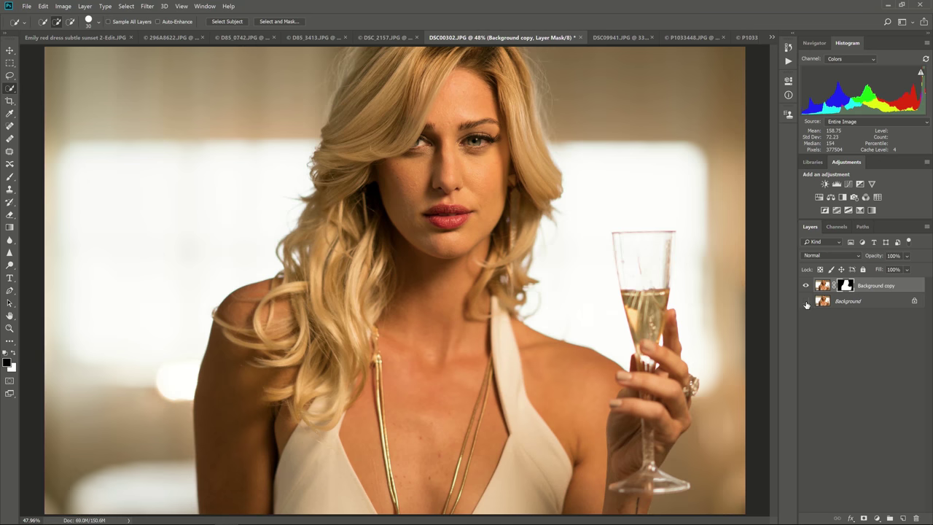
left_click(806, 300)
left_click(806, 301)
left_click(805, 300)
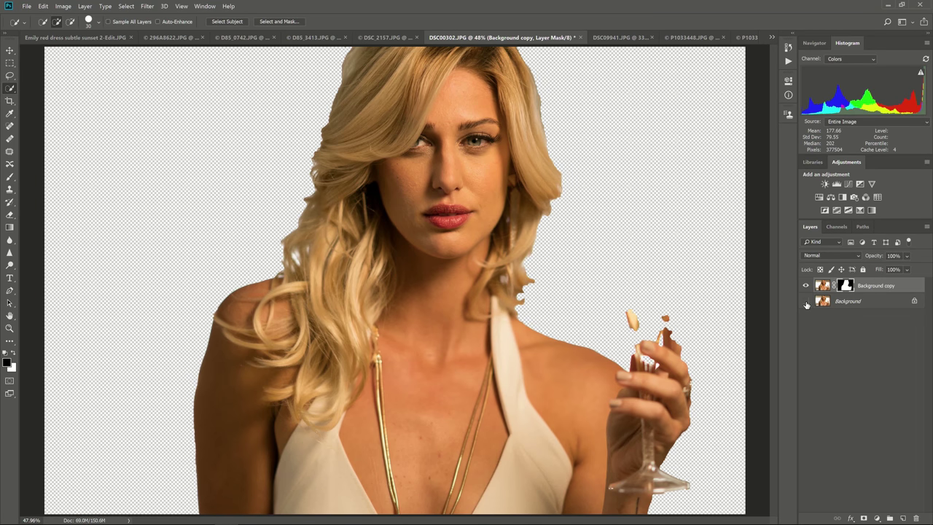
left_click(806, 301)
left_click(598, 35)
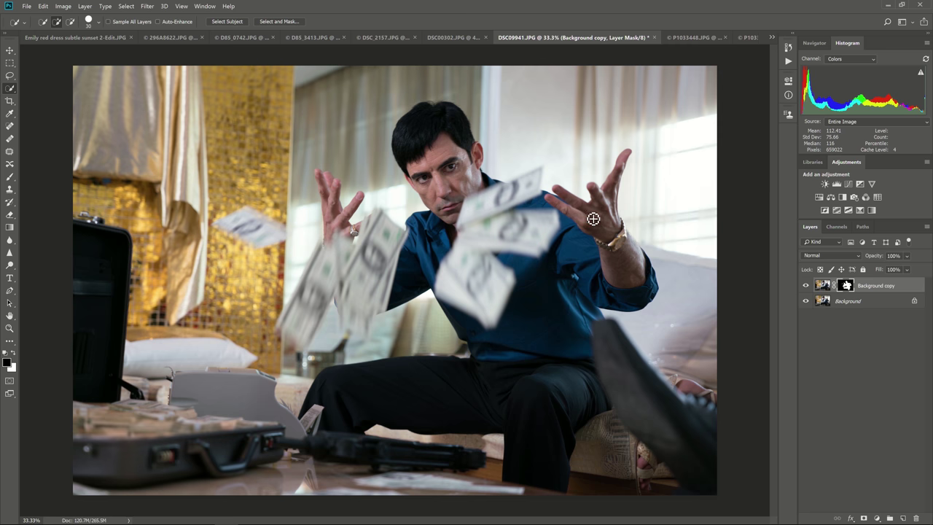
Hide the Background layers of DSC09941.JPG and P1033448.JPG to show the man and two women cut out.
left_click(806, 301)
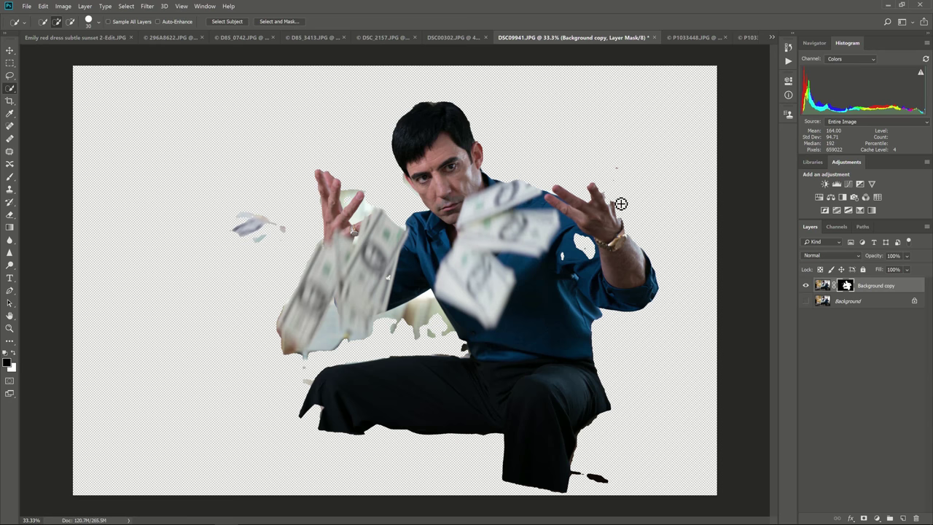
left_click(675, 37)
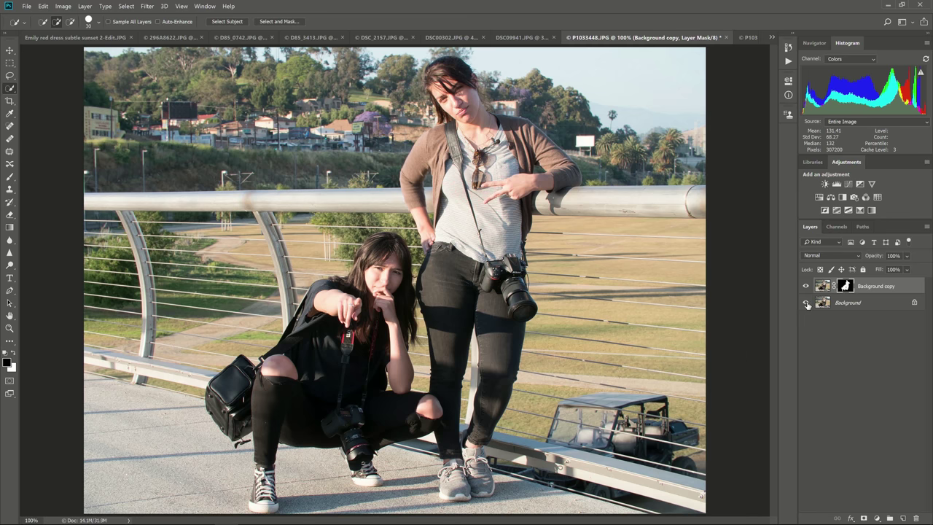
left_click(806, 303)
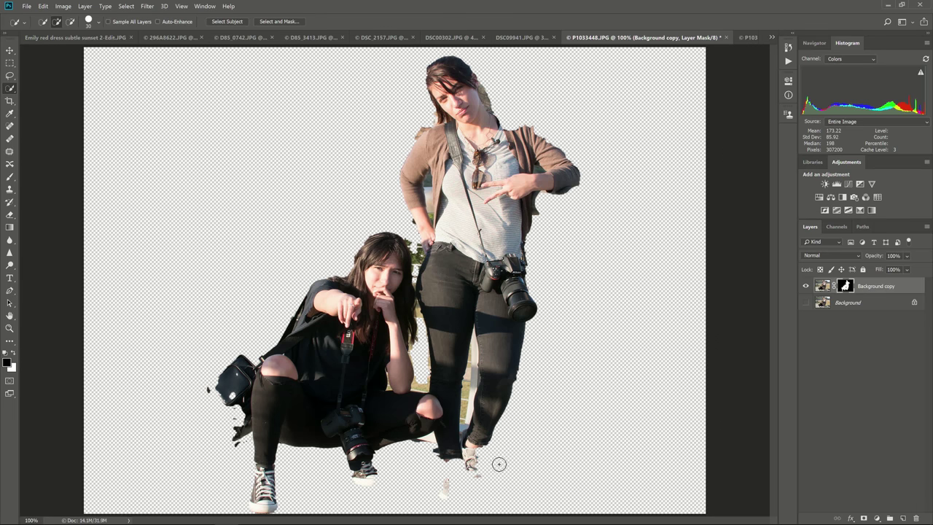
In P1033488.JPG, toggle the Background layer to compare the backlit woman's cut-out, then leave Photoshop.
left_click(750, 38)
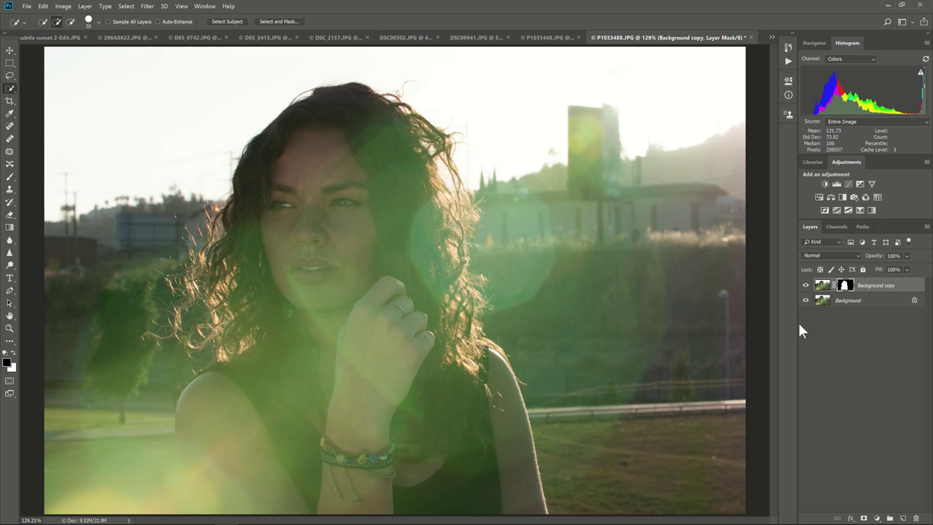
left_click(806, 301)
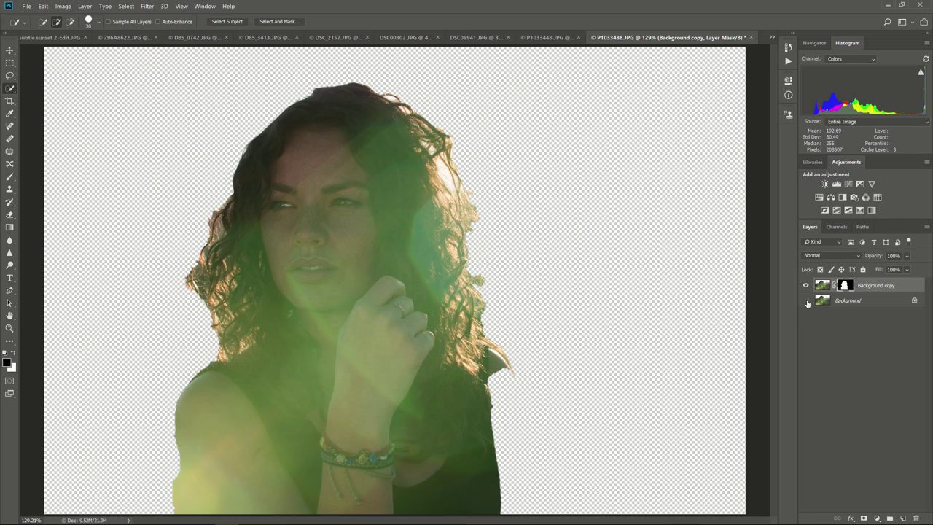
left_click(806, 301)
left_click(806, 301)
left_click(806, 301)
left_click(806, 301)
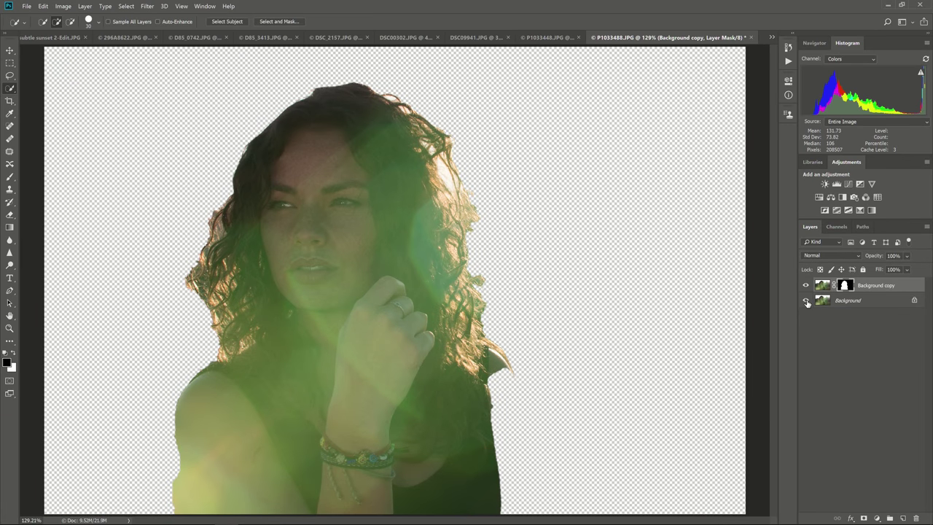
left_click(806, 301)
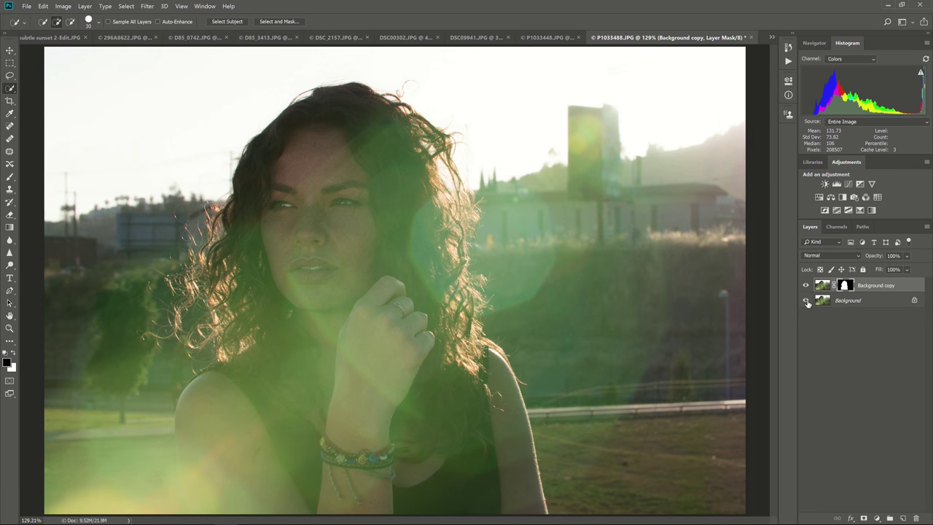
key("alt+Tab")
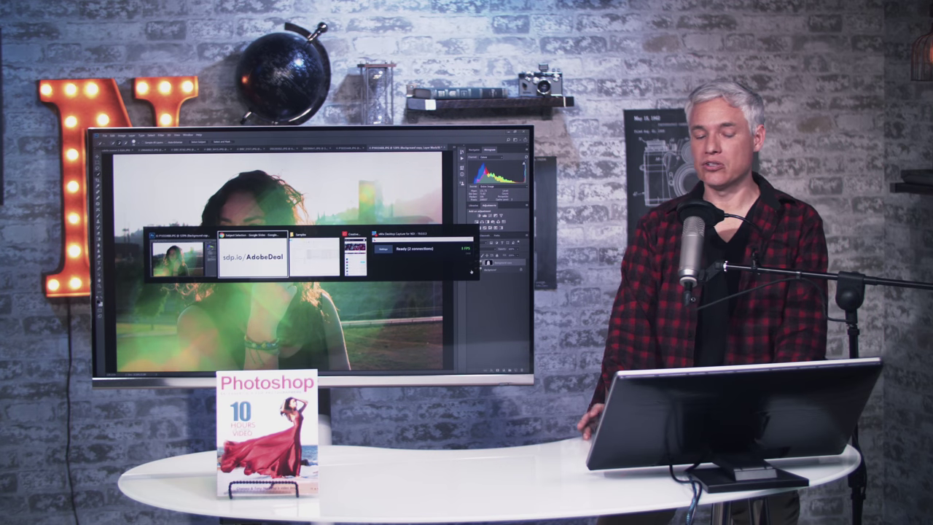